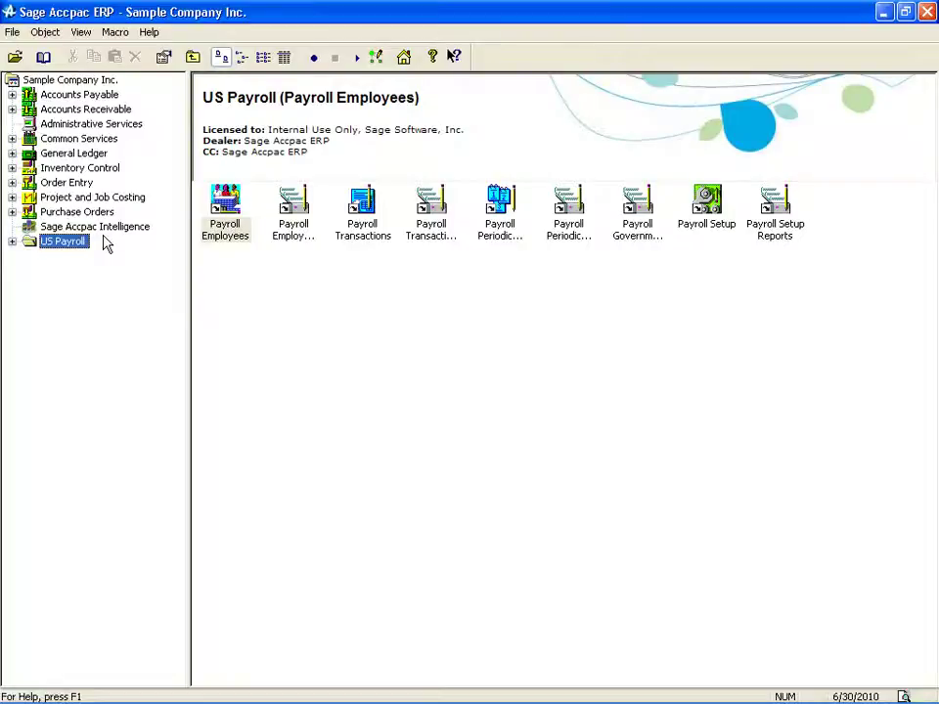
Turn on Employee Level Security on the Processing tab of Payroll Options.
double_click(719, 208)
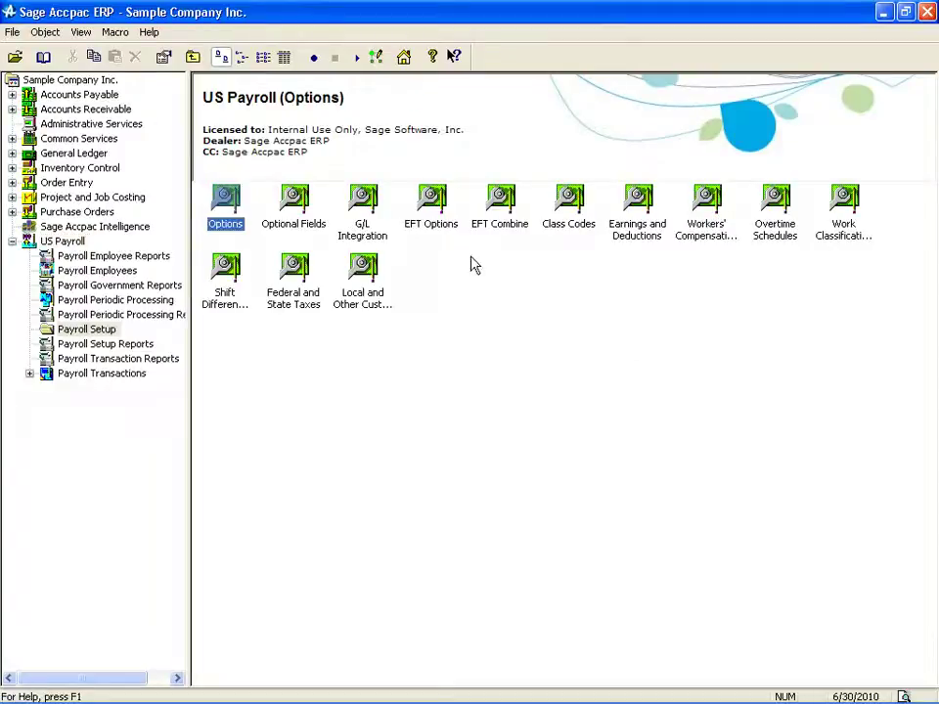
double_click(228, 201)
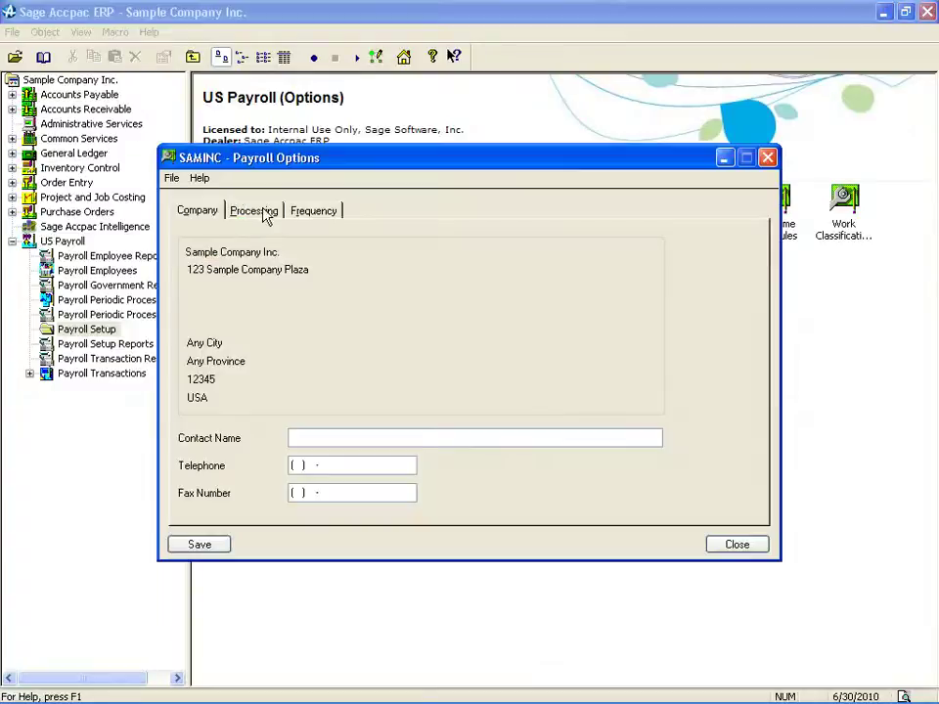
left_click(265, 215)
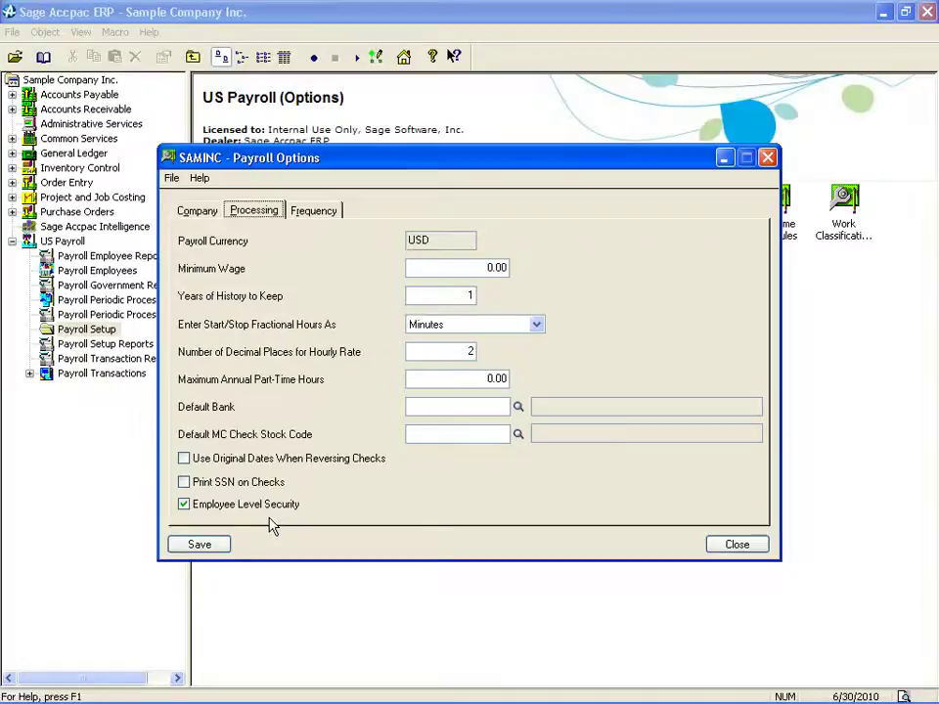
left_click(728, 549)
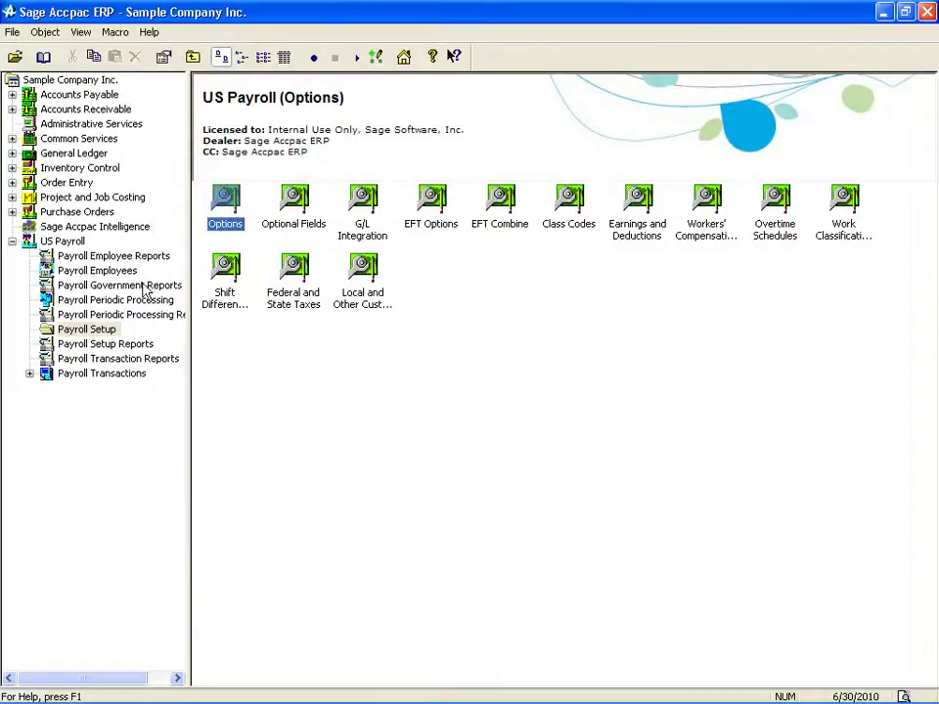
left_click(101, 271)
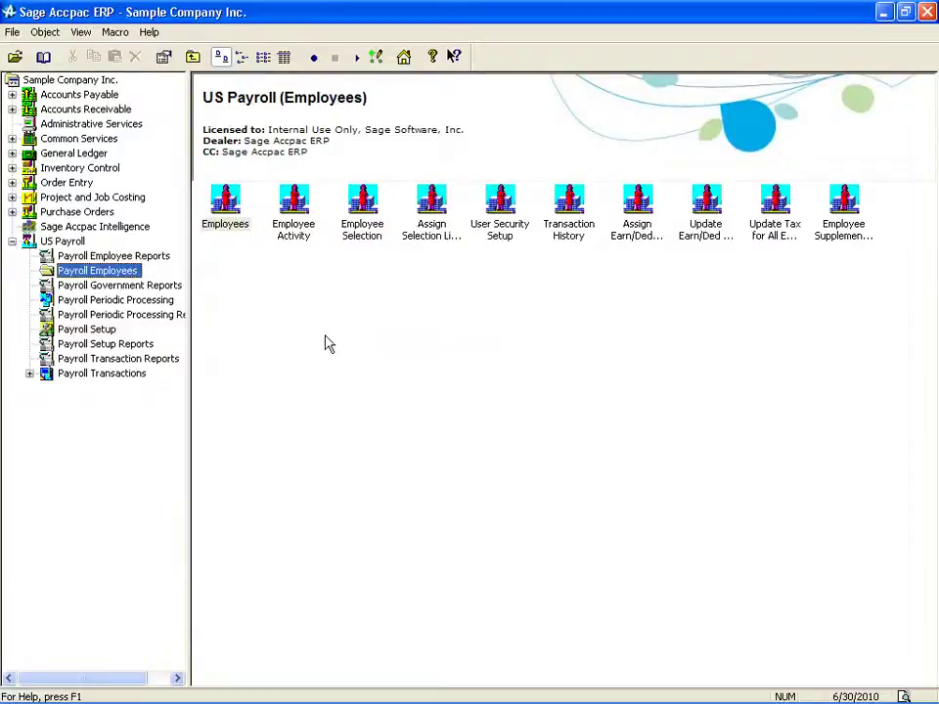
Load the Payroll Clerk user's record in User Security Setup, showing All Employees access.
left_click(500, 207)
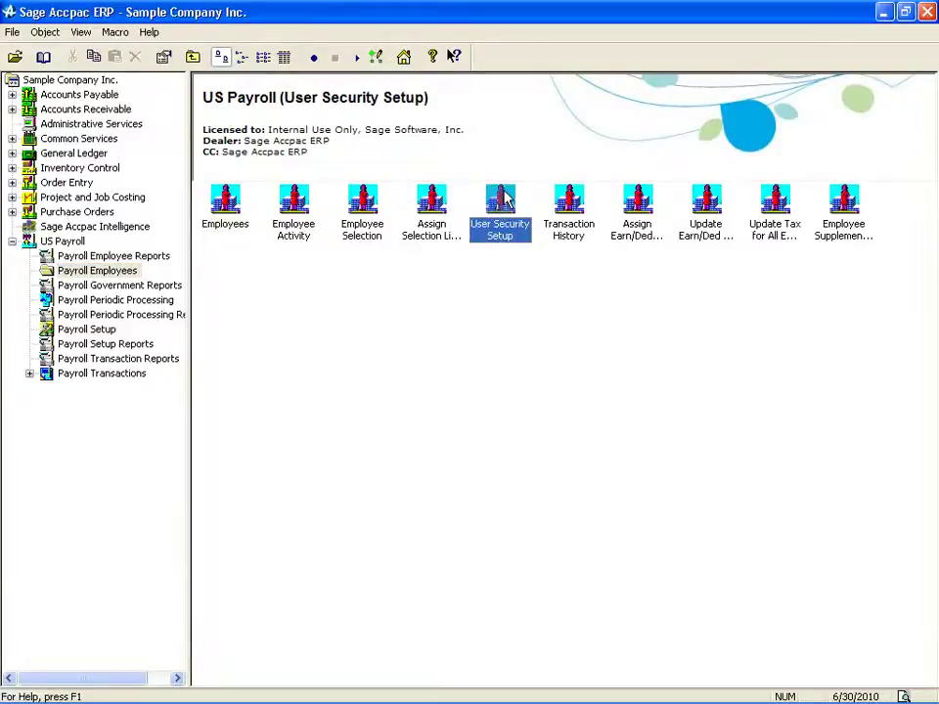
double_click(501, 203)
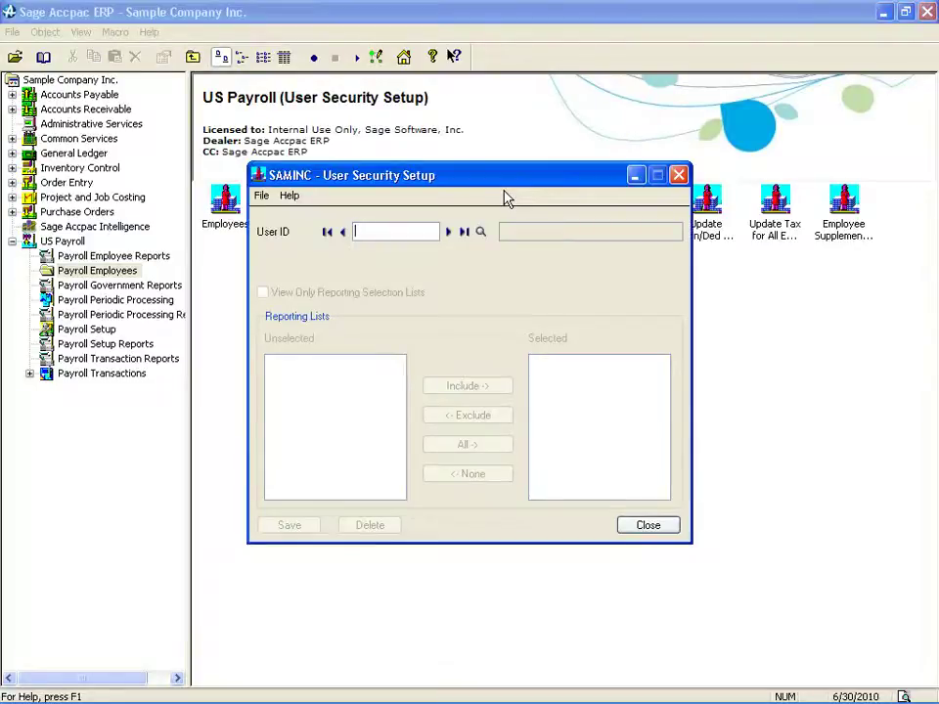
left_click(447, 236)
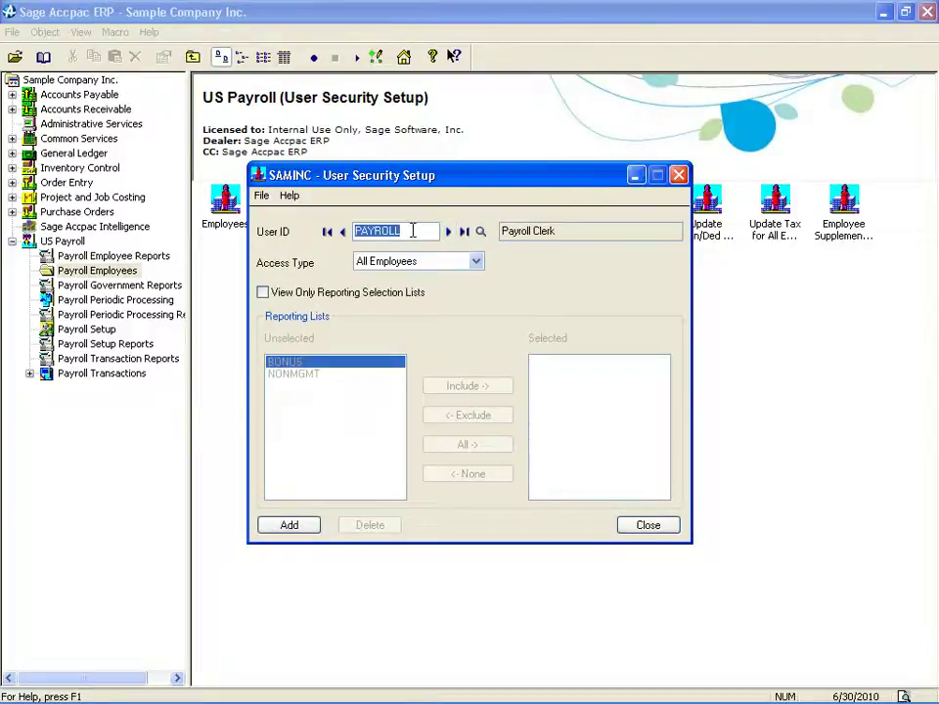
left_click(475, 264)
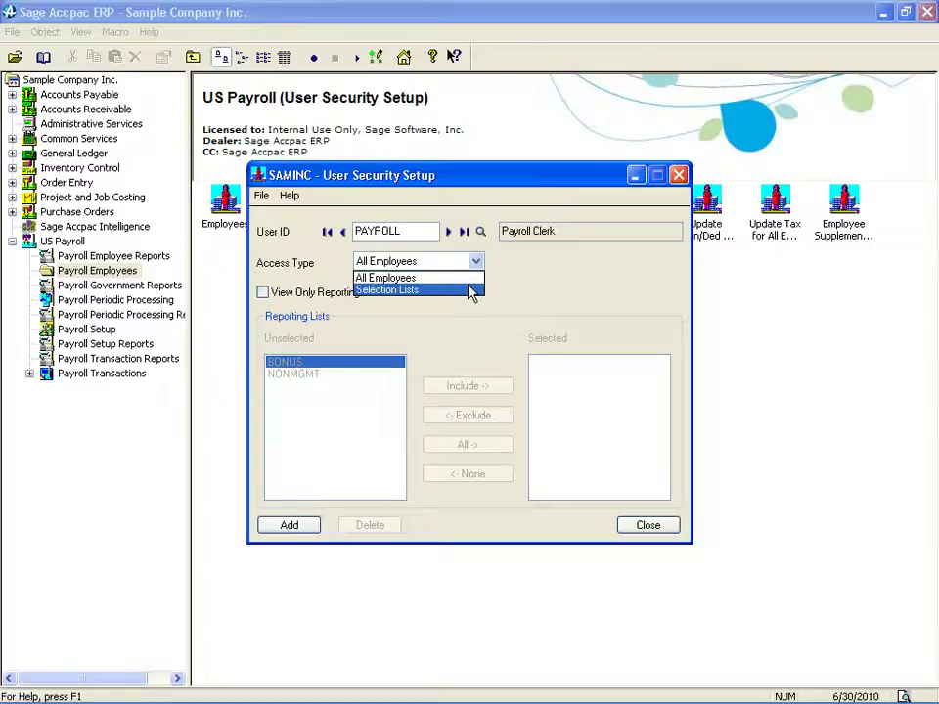
left_click(267, 299)
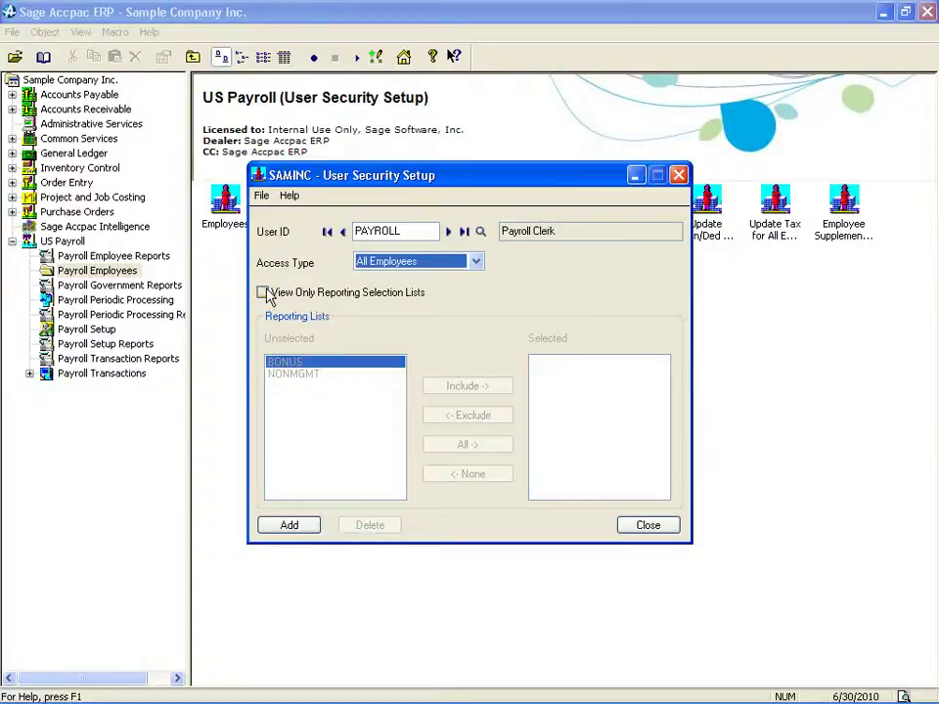
Restrict Payroll Clerk to View Only Reporting Selection Lists.
left_click(262, 293)
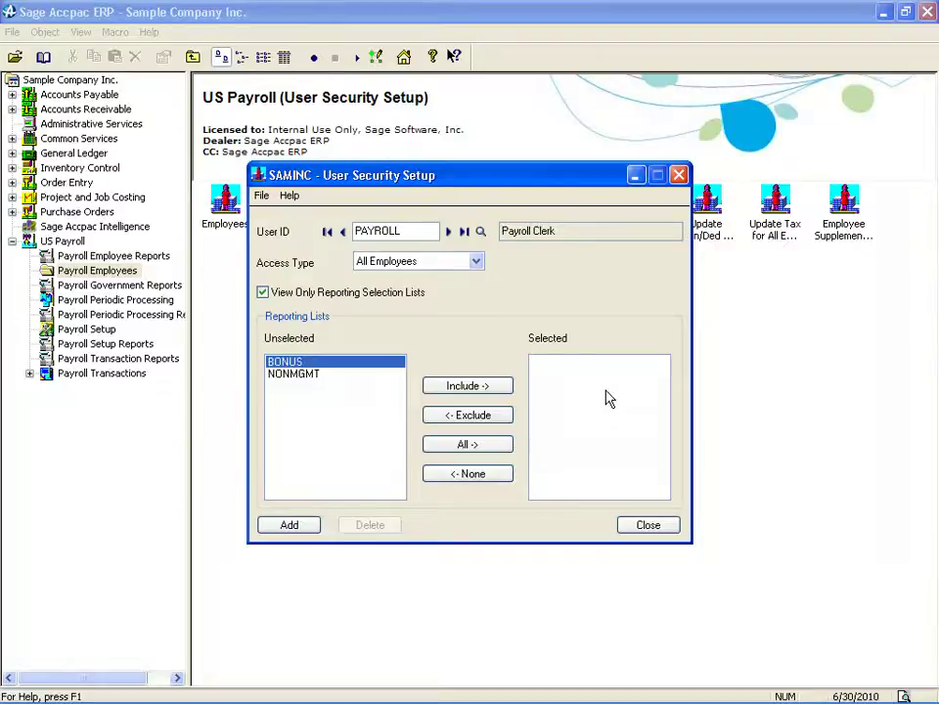
left_click(475, 261)
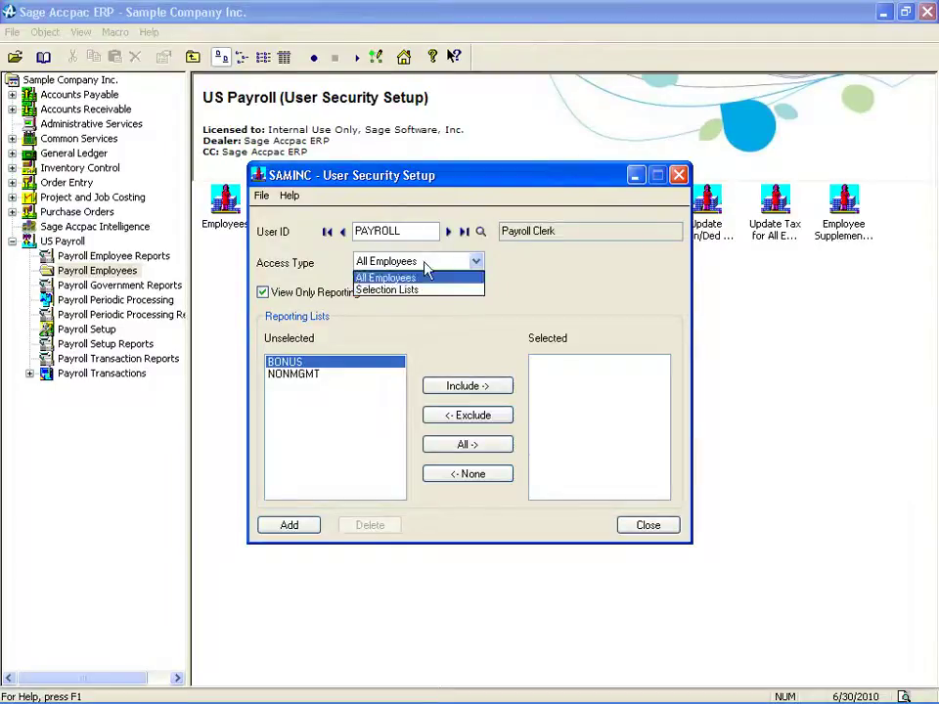
Give Payroll Clerk the Selection Lists access type with BONUS as main list.
left_click(405, 290)
left_click(379, 290)
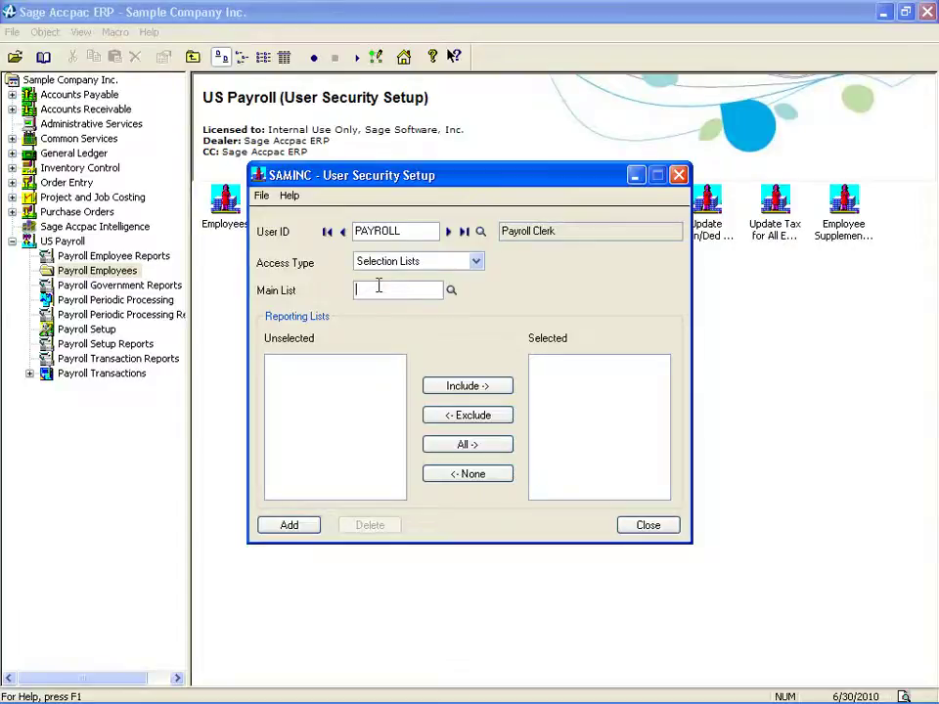
left_click(452, 290)
left_click(137, 248)
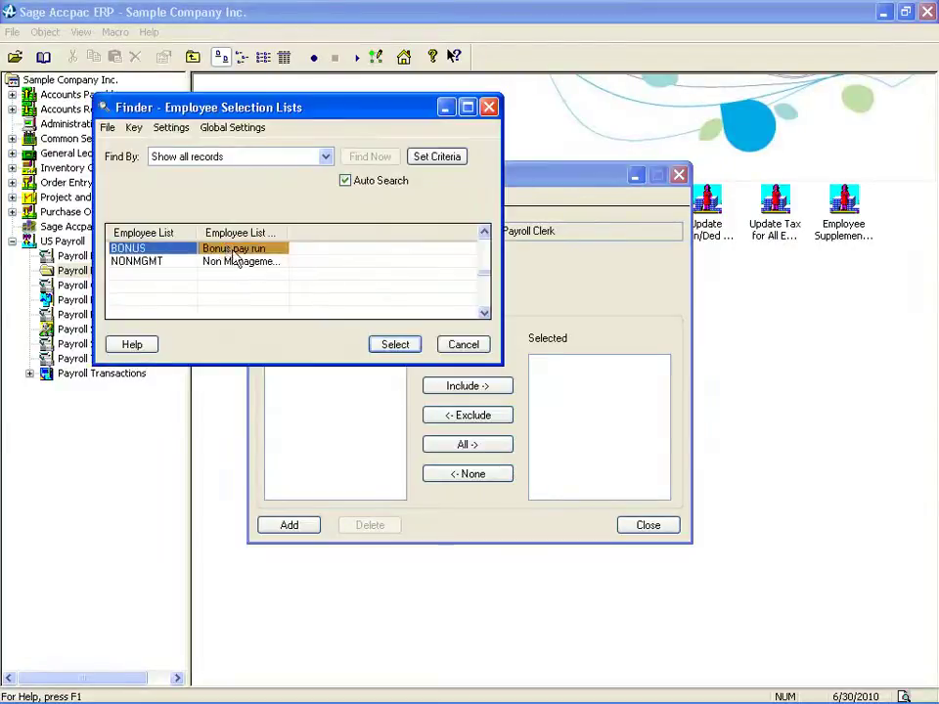
double_click(137, 247)
left_click(658, 526)
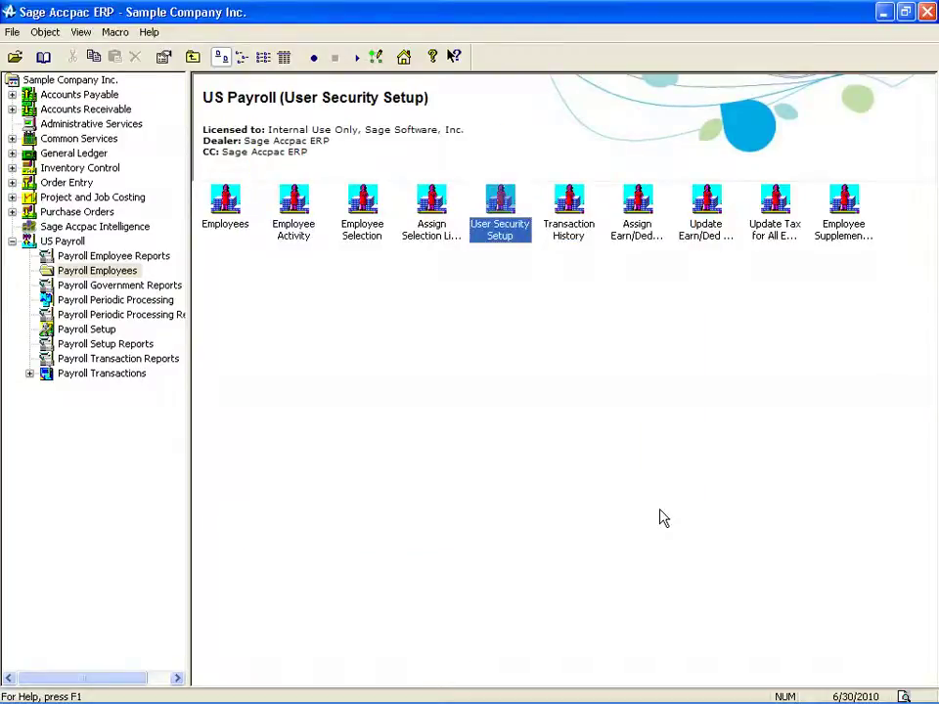
left_click(124, 125)
Review the US Payroll 5.6A access rights in Security Groups, then close it.
double_click(299, 224)
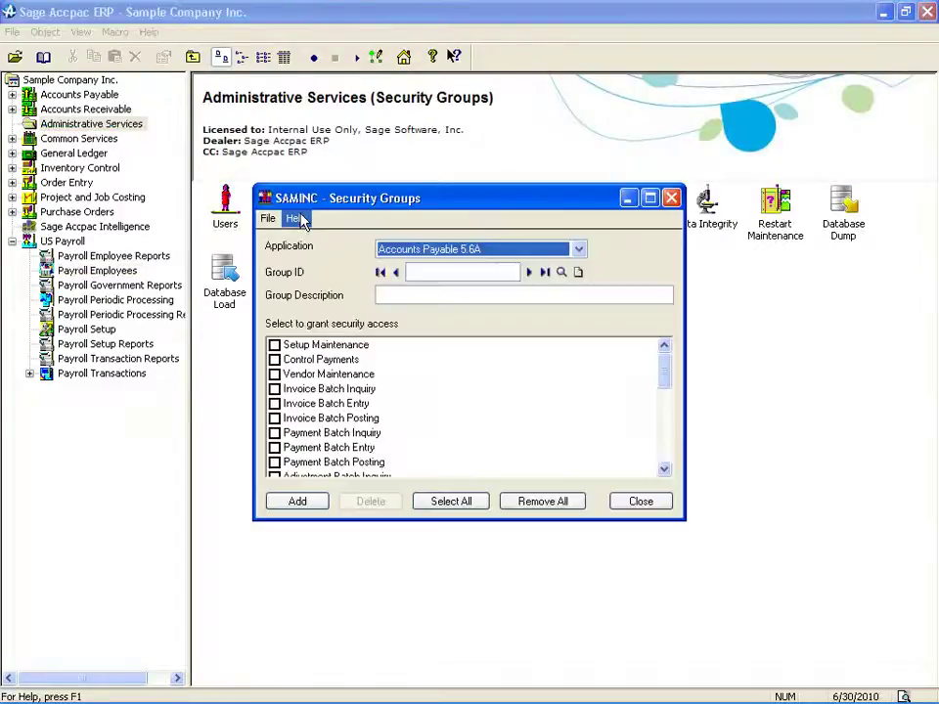
left_click(578, 250)
scroll(580, 306, "down", 1)
left_click_drag(580, 306, 582, 350)
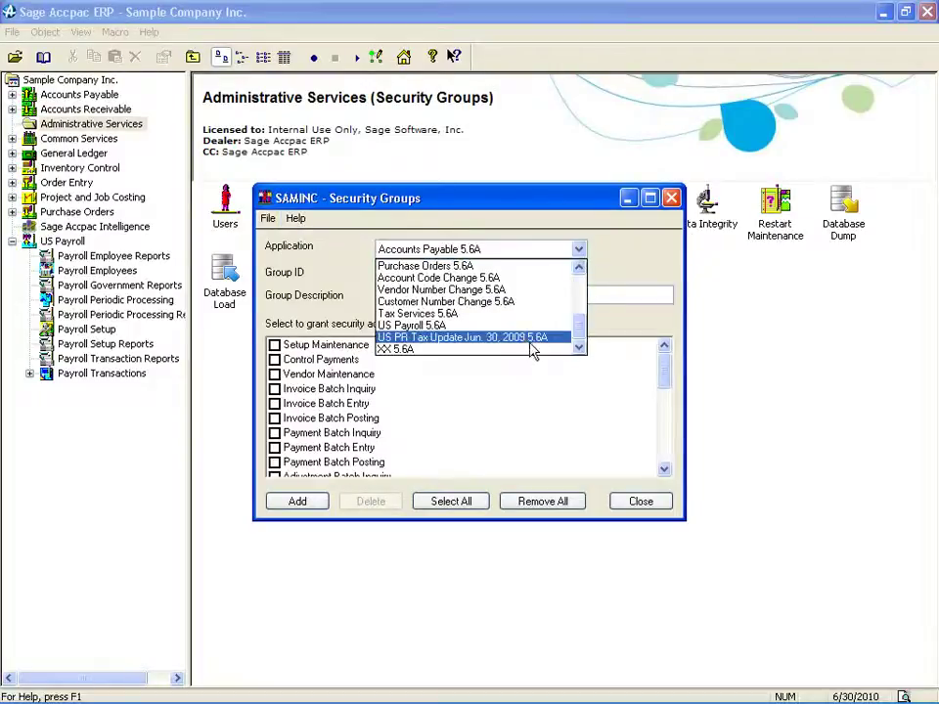
left_click(465, 326)
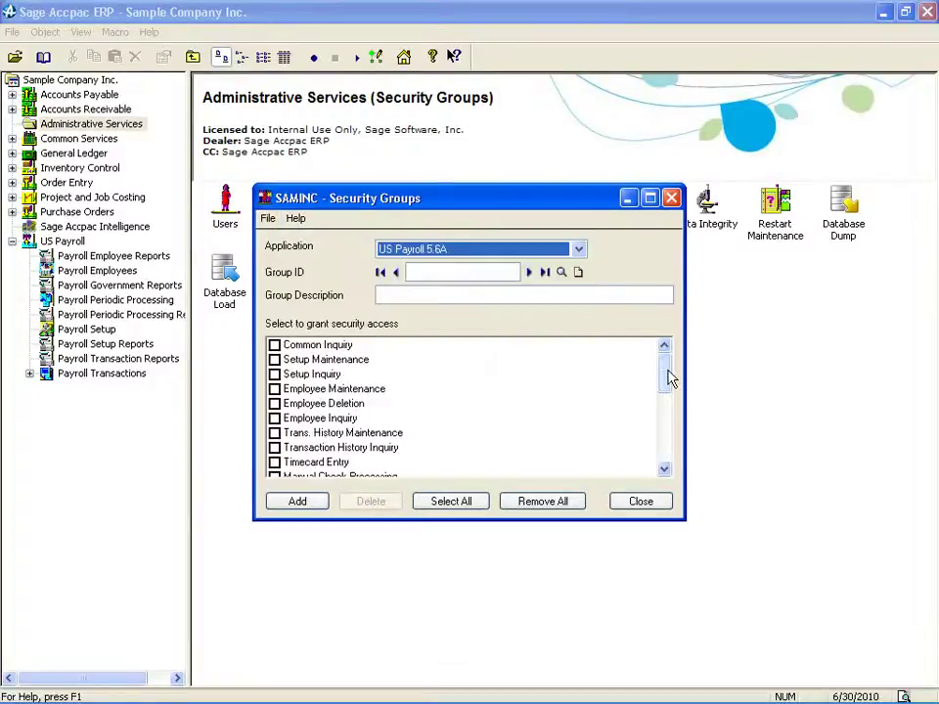
left_click_drag(671, 378, 666, 465)
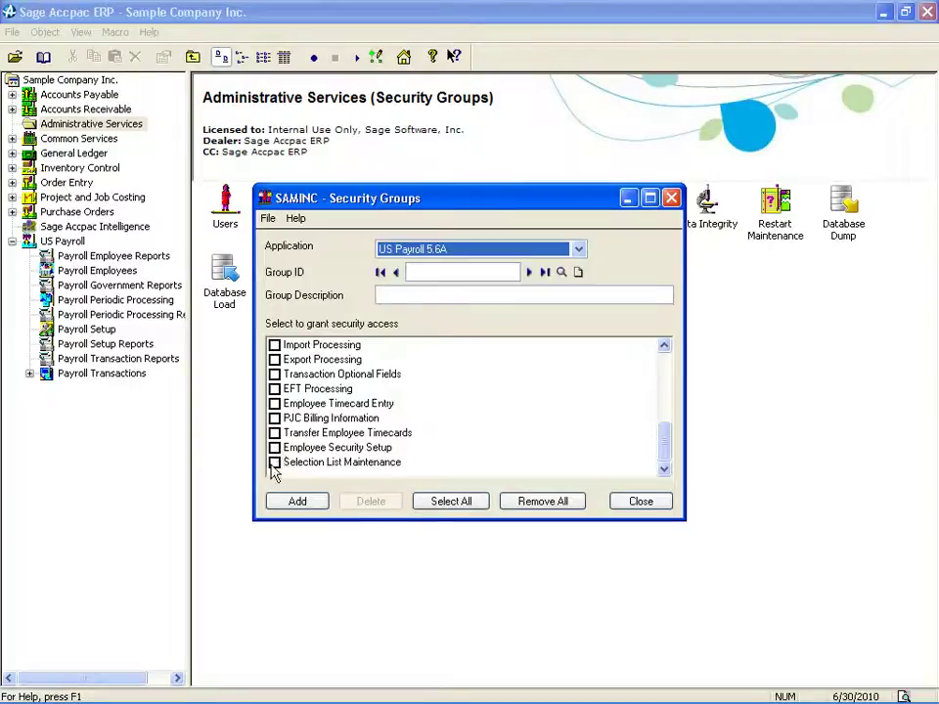
left_click(622, 505)
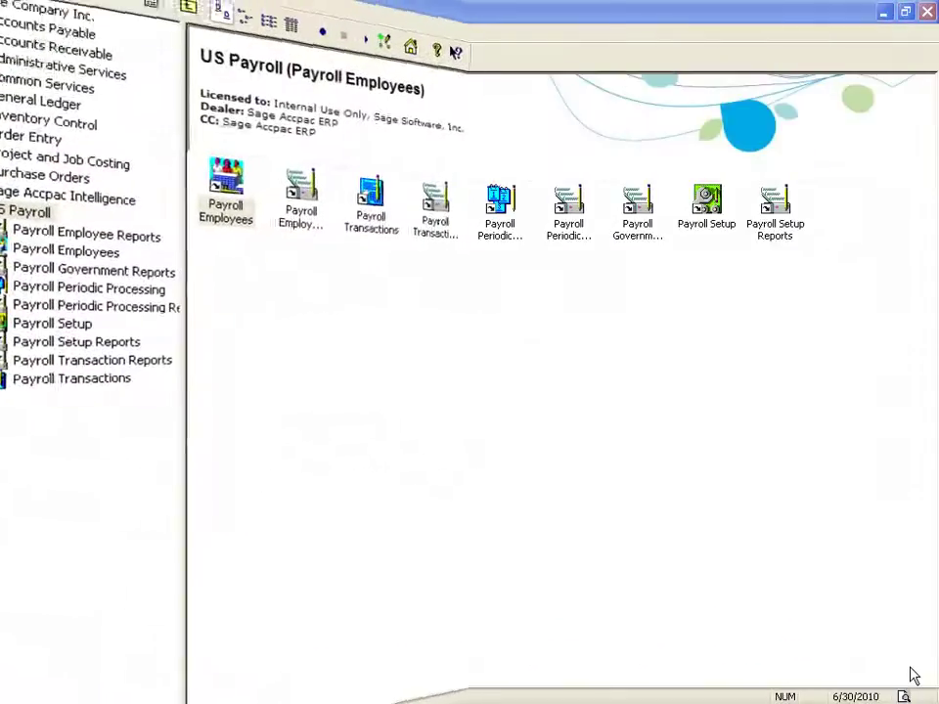
Bring up the first employee's record in Payroll Employees > Employees.
double_click(221, 207)
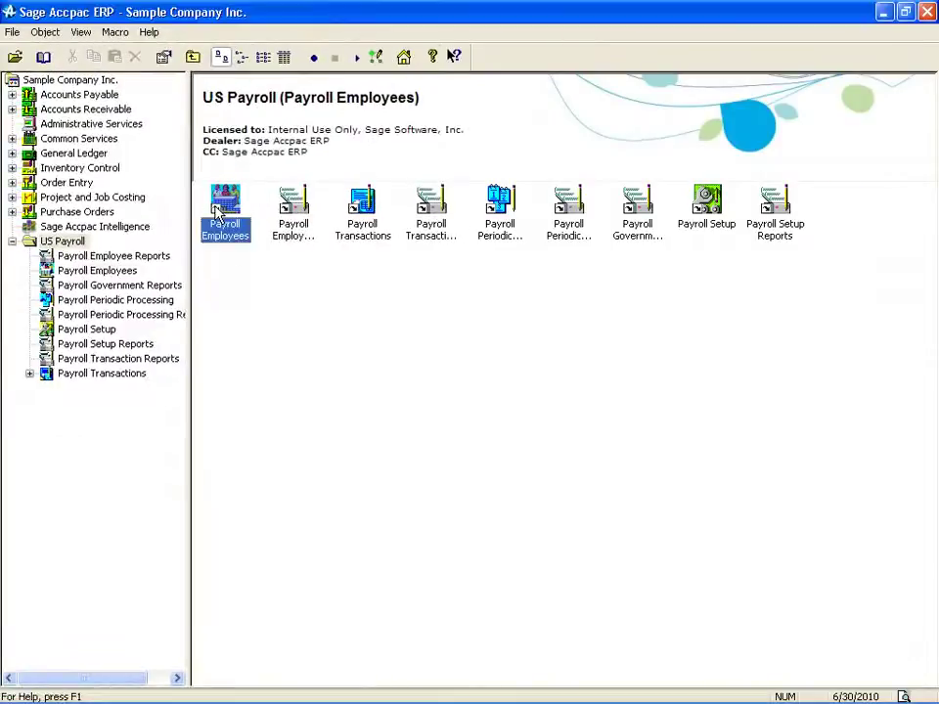
double_click(221, 207)
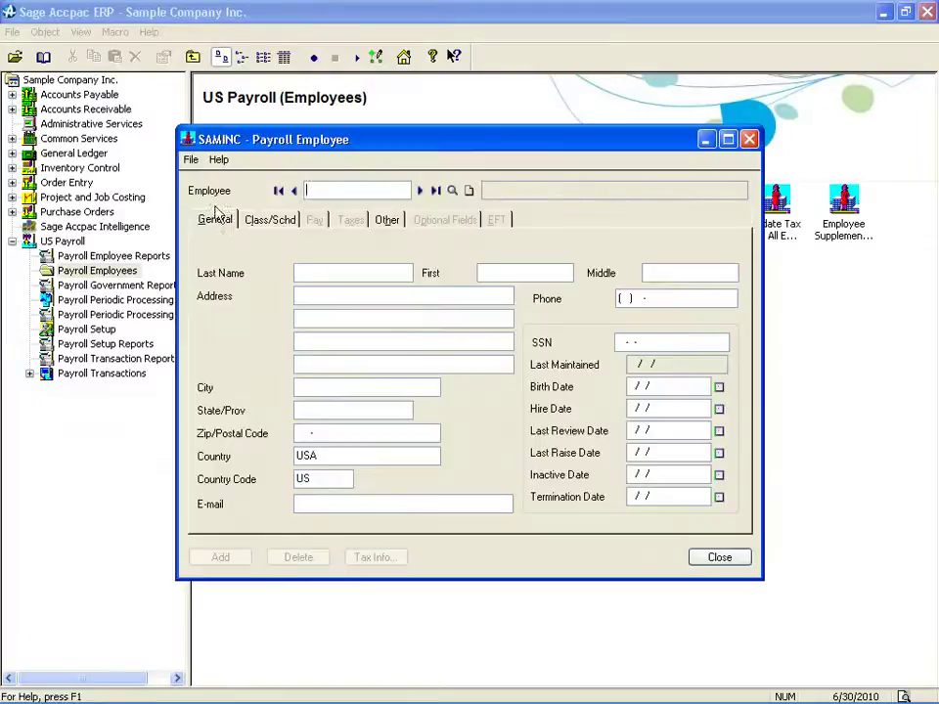
left_click(421, 189)
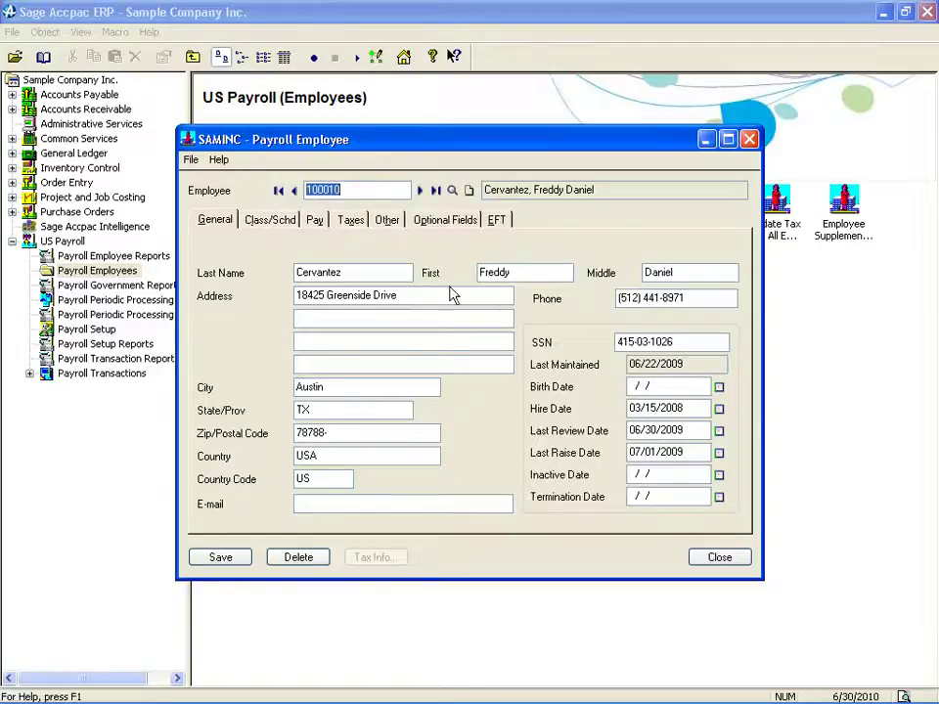
Set the employee's overtime calculation to FLSA-Hourly, calculated weekly.
left_click(314, 221)
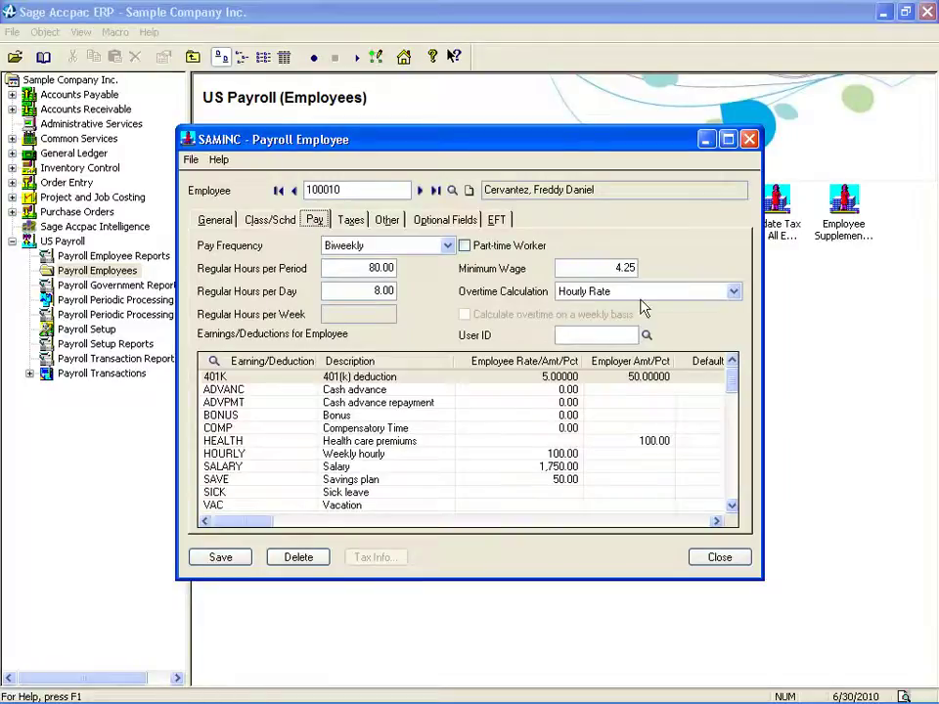
left_click(733, 291)
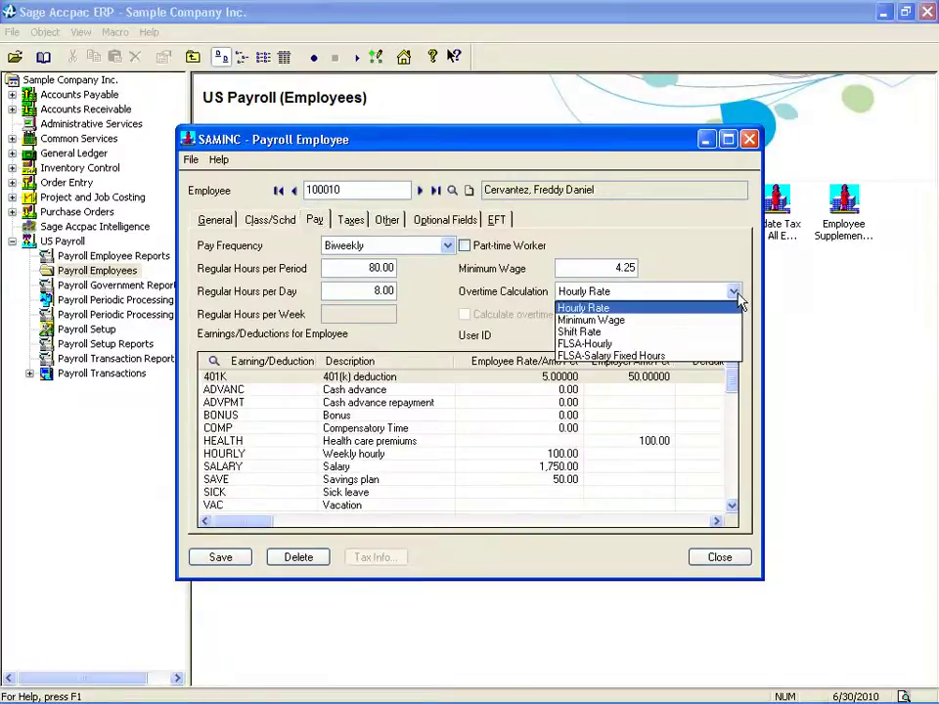
left_click(721, 348)
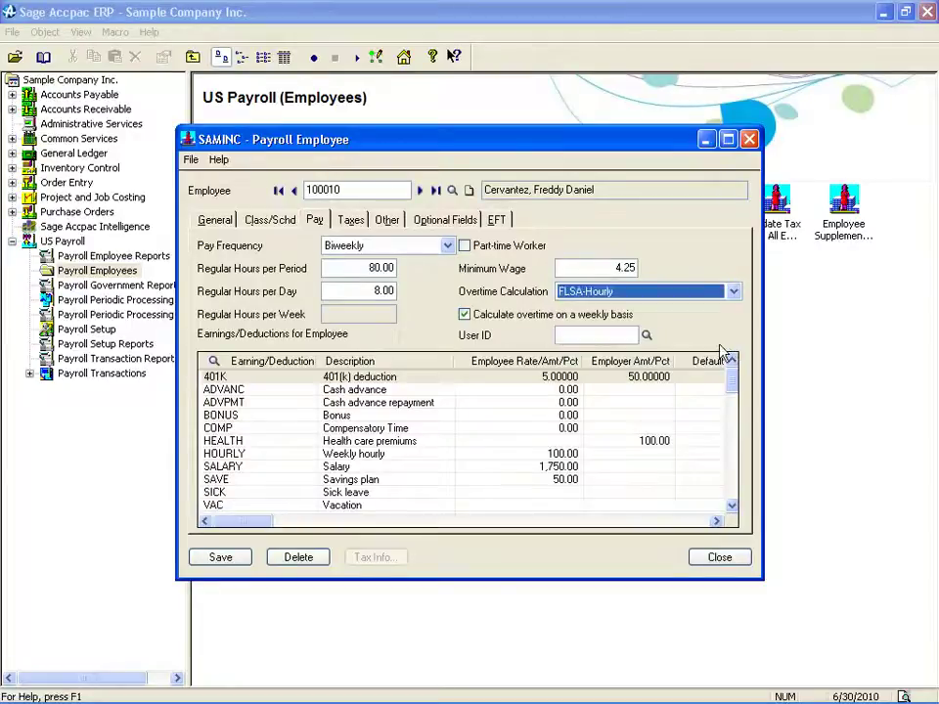
left_click(465, 315)
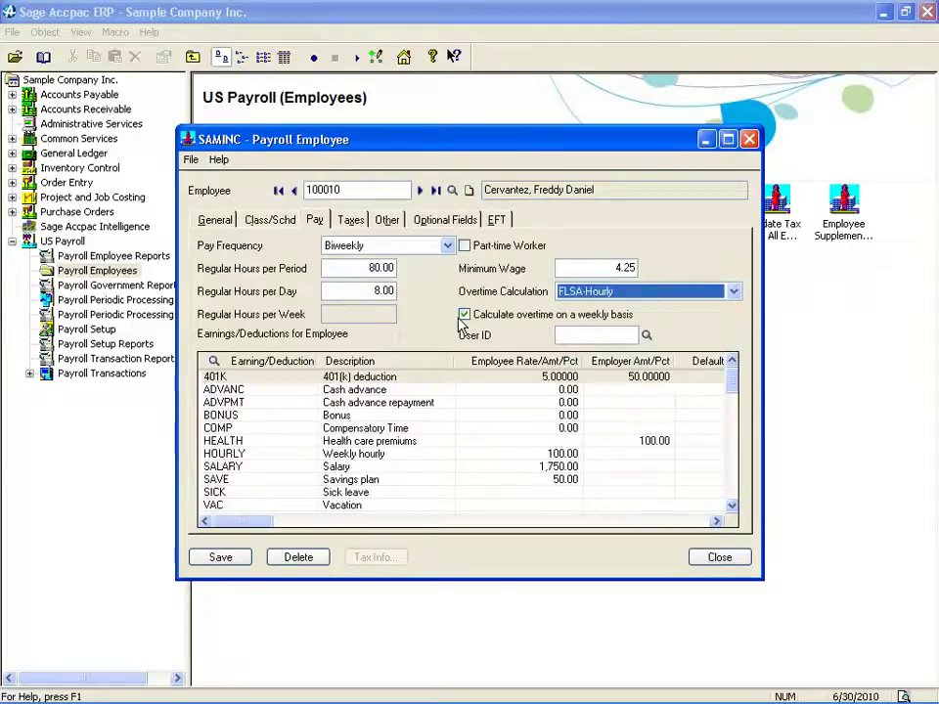